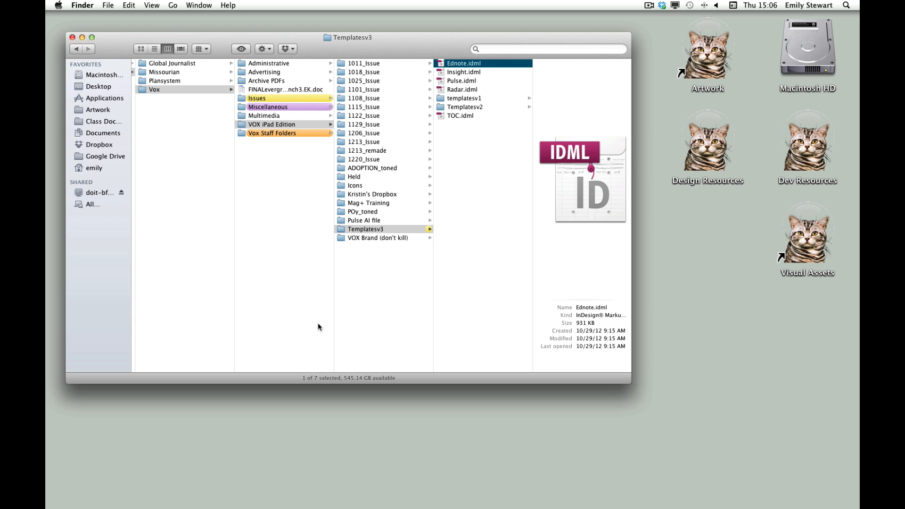
# Create a new folder named 1231_Issue on the desktop
pyautogui.click(697, 253)
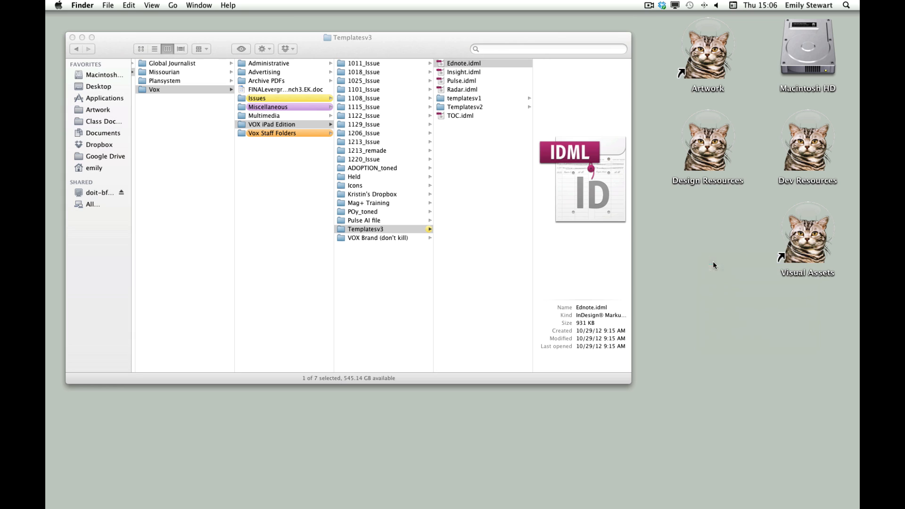
pyautogui.press('super+shift+n')
pyautogui.write('1231_Issue')
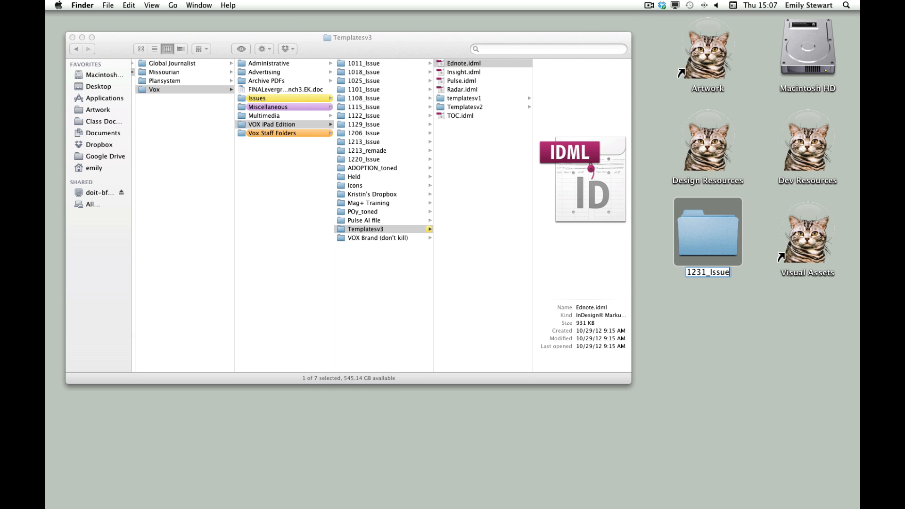
pyautogui.press('Return')
# Open the 1231_Issue folder and create two subfolders in it named Links and CS5
pyautogui.press('super+o')
pyautogui.press('super+shift+n')
pyautogui.write('Links')
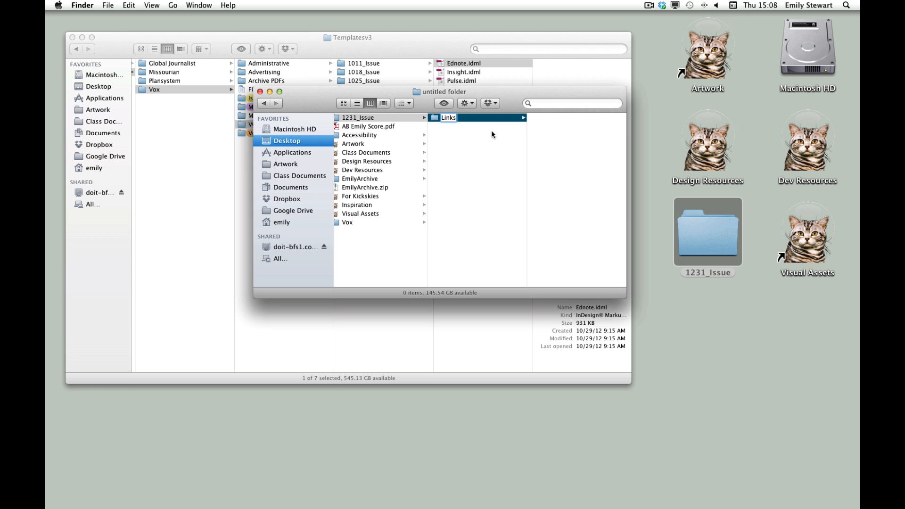
pyautogui.click(488, 138)
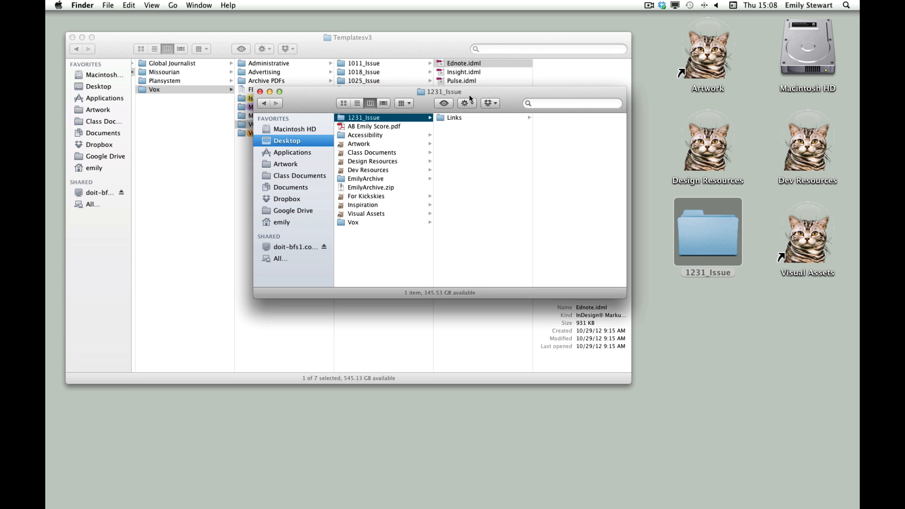
pyautogui.click(467, 104)
pyautogui.click(483, 115)
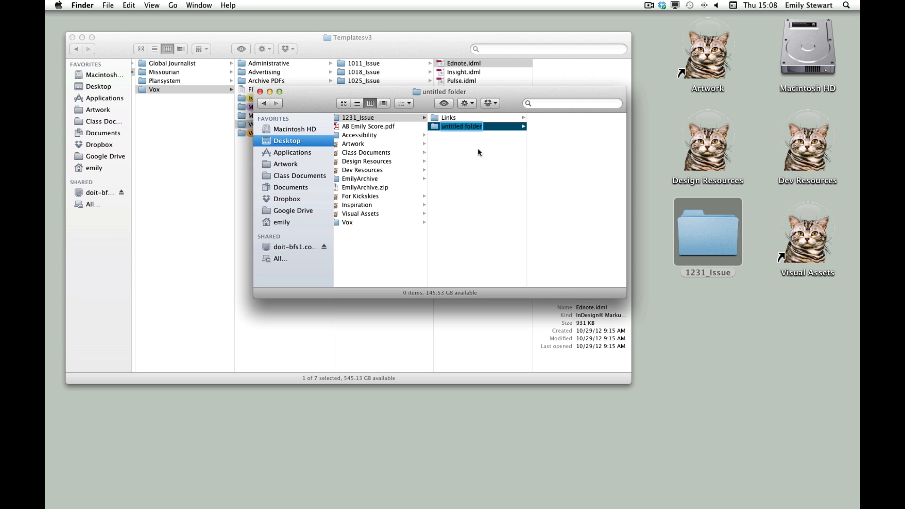
pyautogui.write('CS5')
pyautogui.click(485, 159)
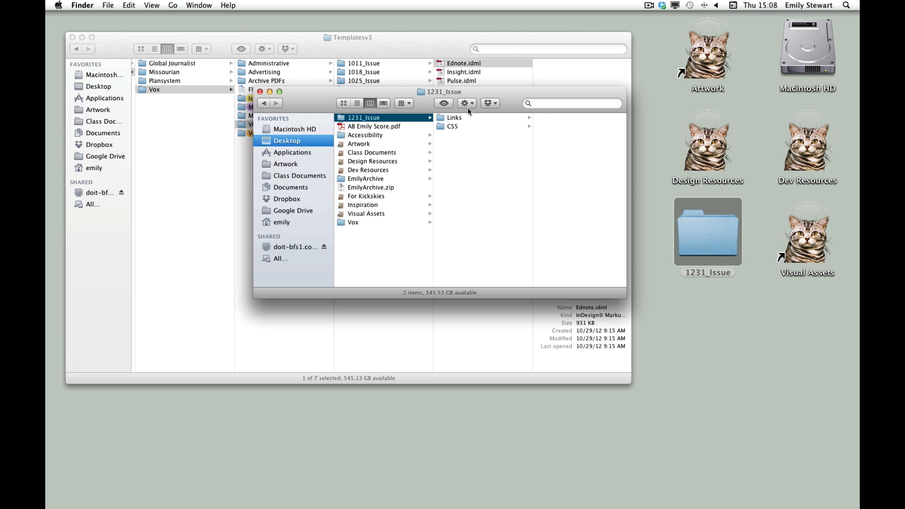
# Add two more subfolders to 1231_Issue, named 1231_IssueFolder and App Store Images
pyautogui.click(468, 105)
pyautogui.click(471, 118)
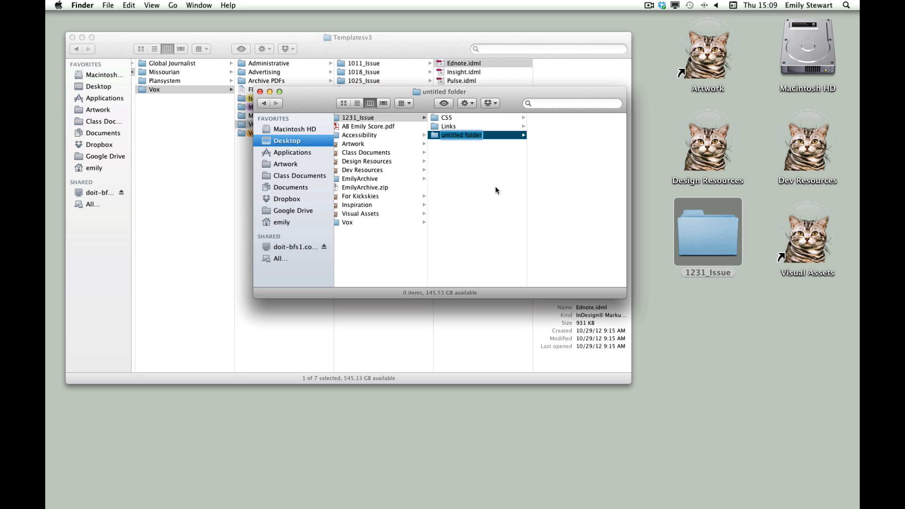
pyautogui.write('1231_Issue')
pyautogui.write('Folder')
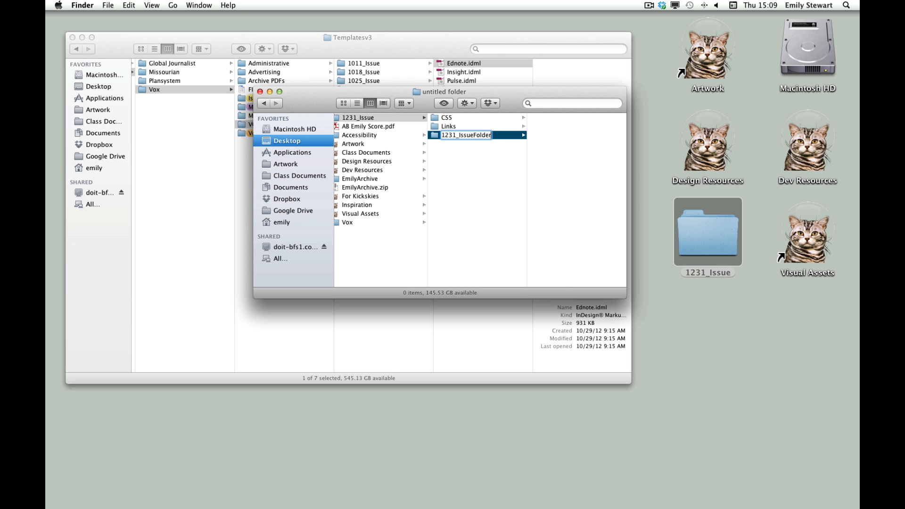
pyautogui.press('Return')
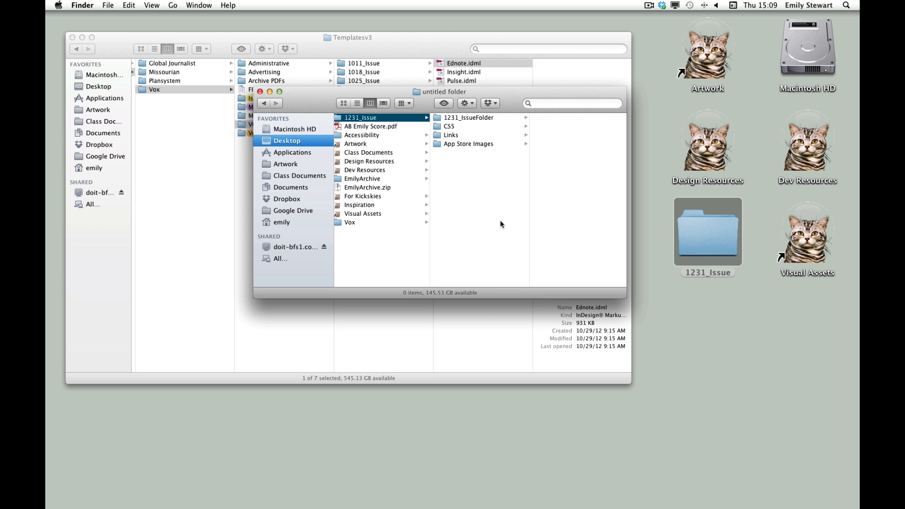
pyautogui.click(500, 220)
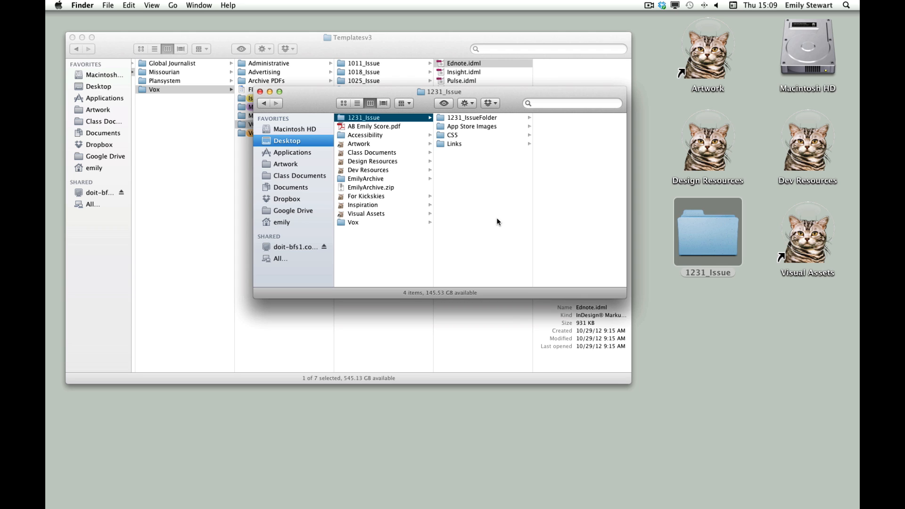
# Open the Ednote.idml template from Templatesv3 in InDesign and choose 1231_IssueFolder as its Mag+ issue folder
pyautogui.click(502, 347)
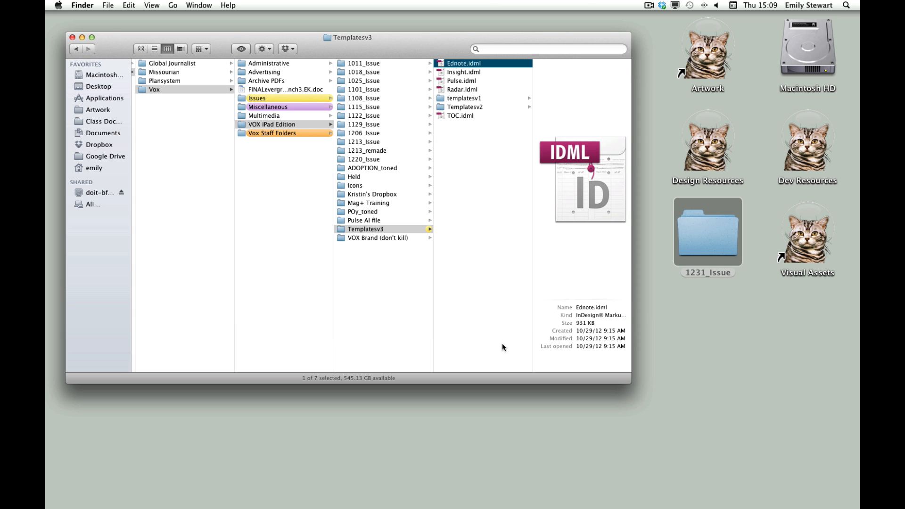
pyautogui.doubleClick(457, 65)
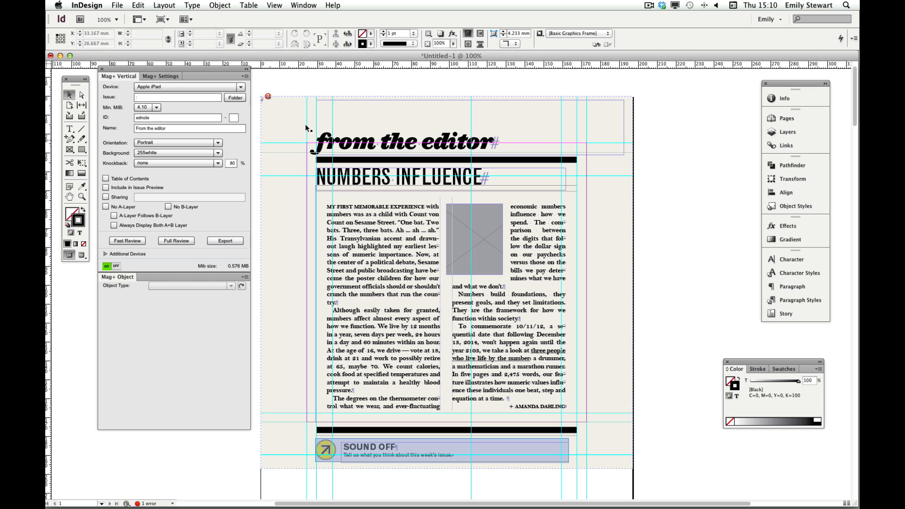
pyautogui.click(235, 98)
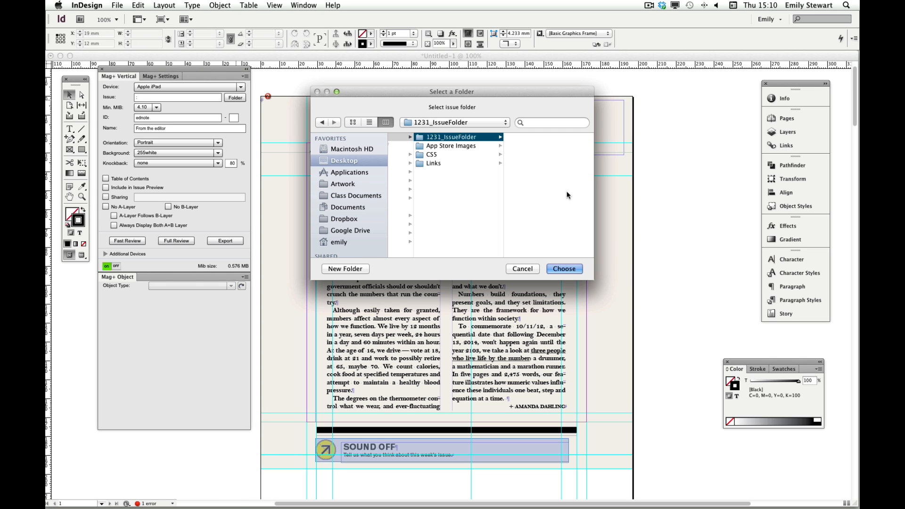
pyautogui.click(564, 269)
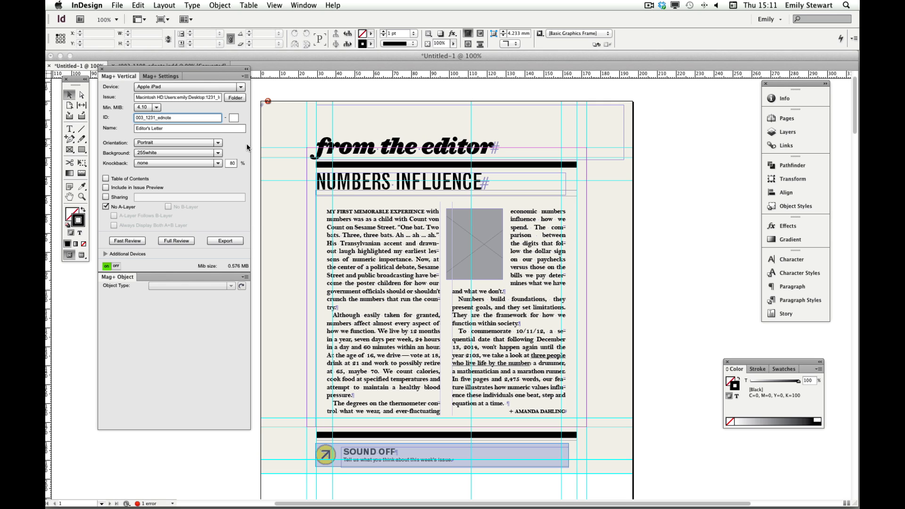
# Save the document as 003_1231_ednote in the CS5 folder of 1231_Issue
pyautogui.press('super+s')
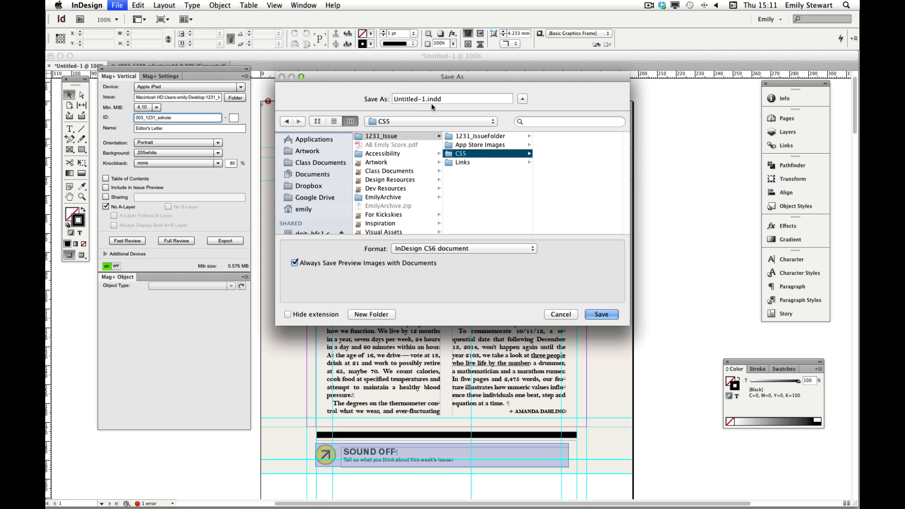
pyautogui.moveTo(424, 98); pyautogui.dragTo(363, 99)
pyautogui.write('003_1231_ednote')
pyautogui.press('Return')
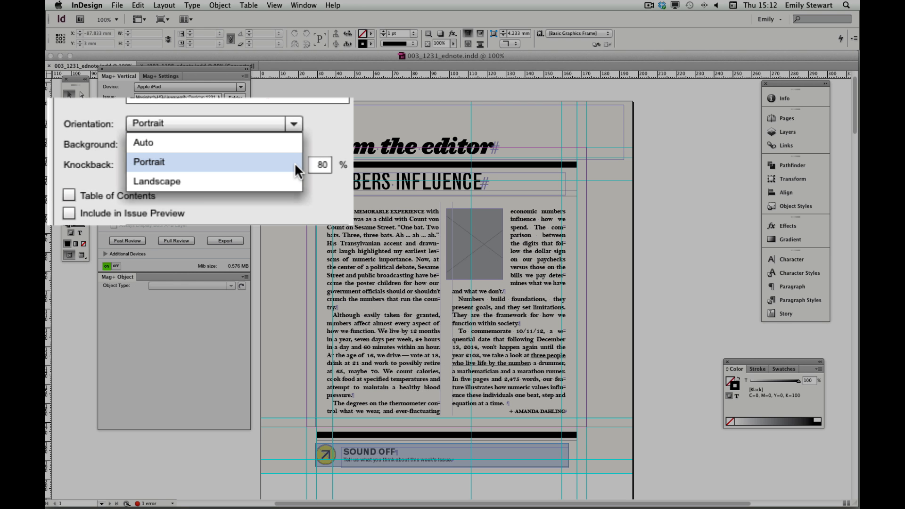
# Set the vertical's orientation to Portrait and enable MIB-format export for the additional device Apple iPad Retina
pyautogui.click(295, 163)
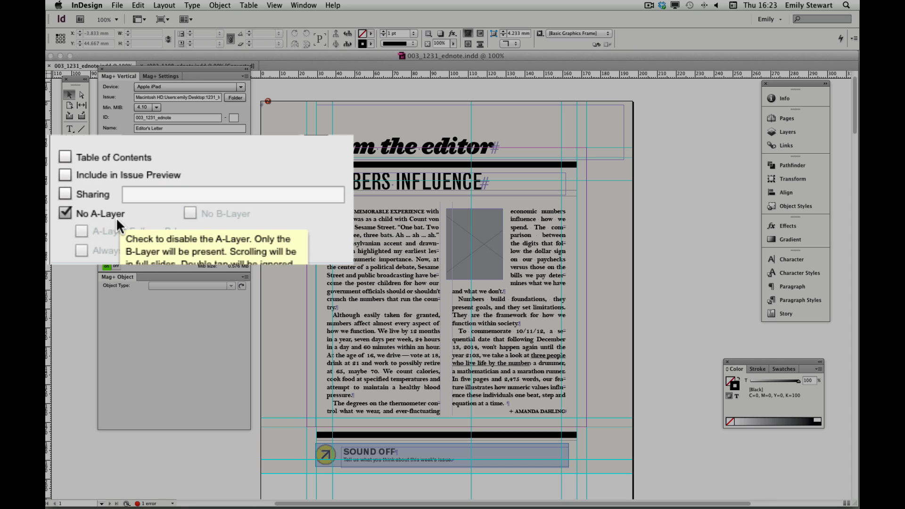
pyautogui.click(104, 256)
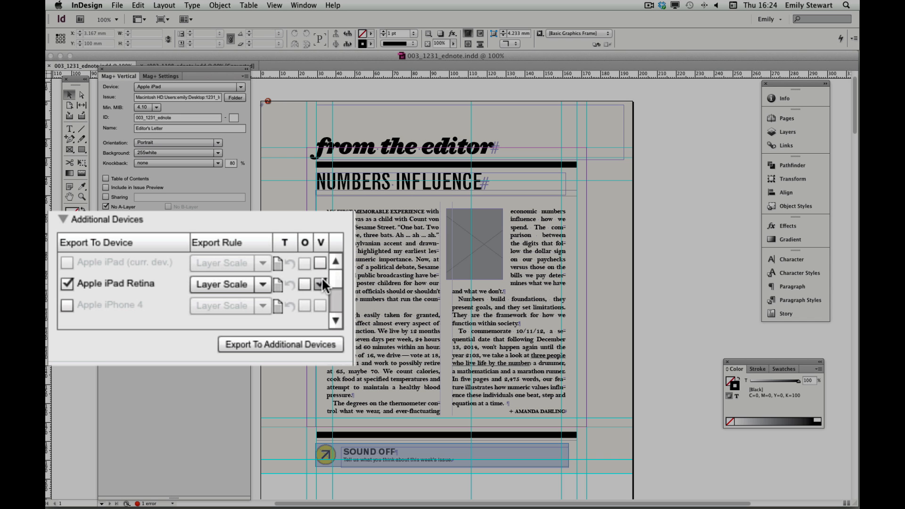
pyautogui.scroll(-3, 318, 282)
pyautogui.scroll(3, 318, 282)
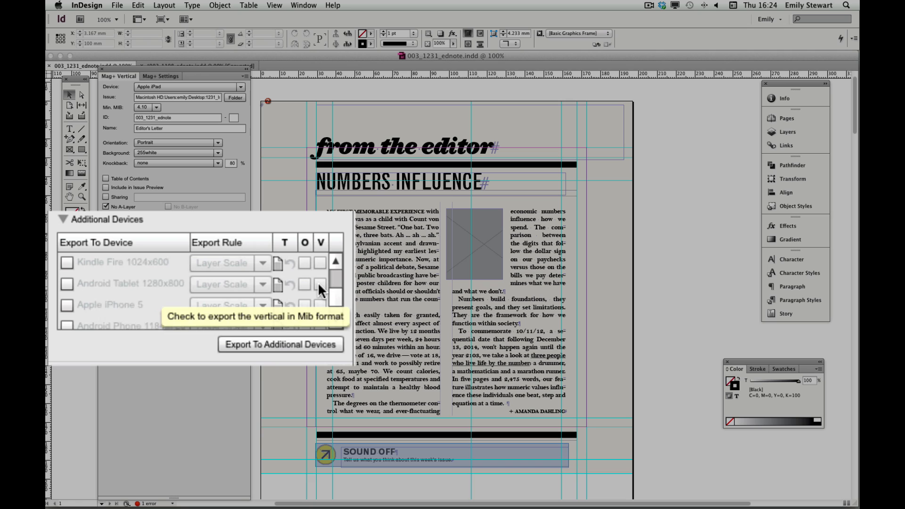
pyautogui.click(320, 284)
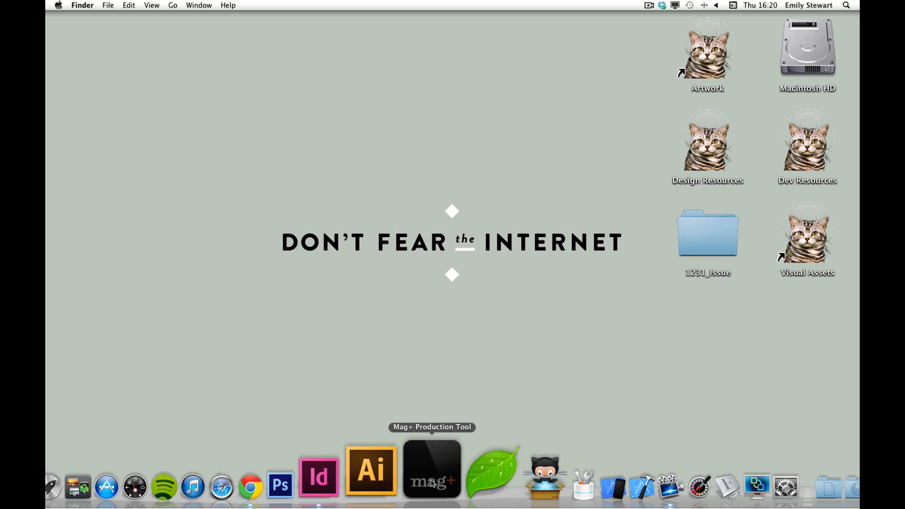
# Launch the Mag+ Production Tool and load magplus.mags from VOX Brand (don't kill) as the local brand settings
pyautogui.click(429, 473)
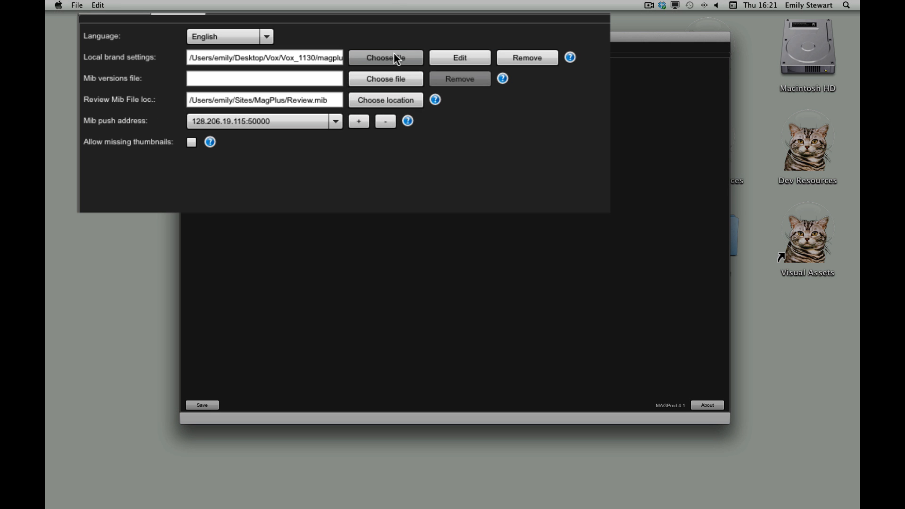
pyautogui.click(395, 57)
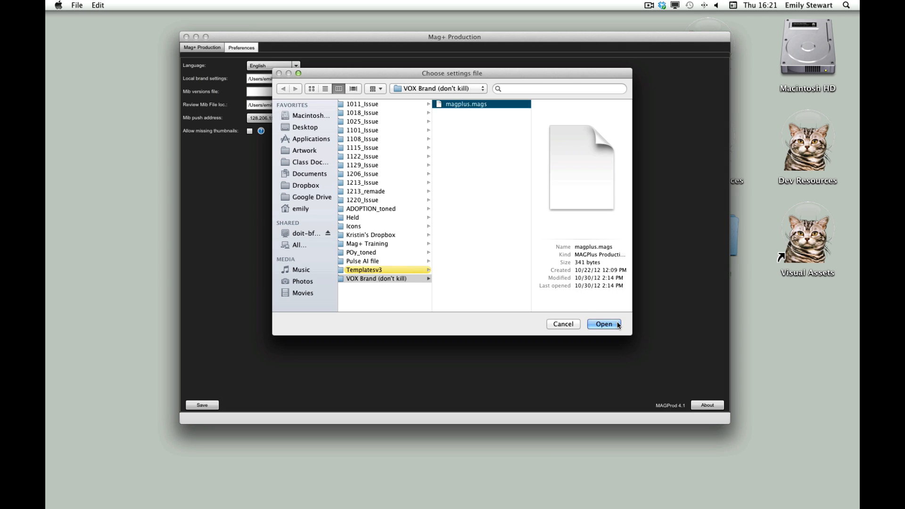
pyautogui.click(732, 440)
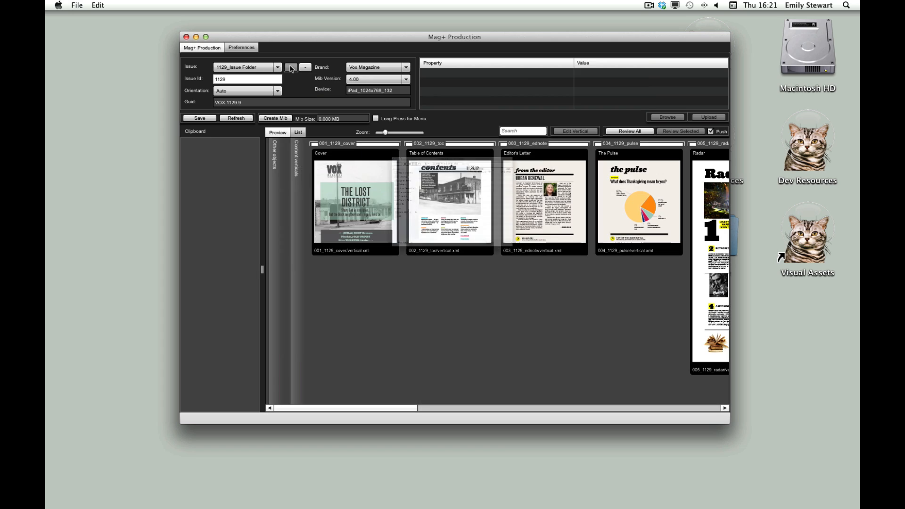
# Add 1129_Issue Folder as an issue root folder and load it as the current issue
pyautogui.click(291, 69)
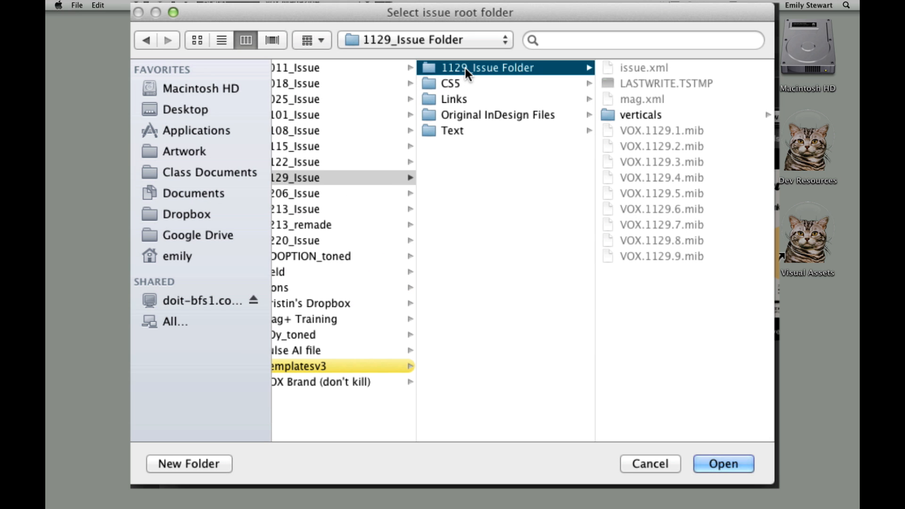
pyautogui.click(740, 463)
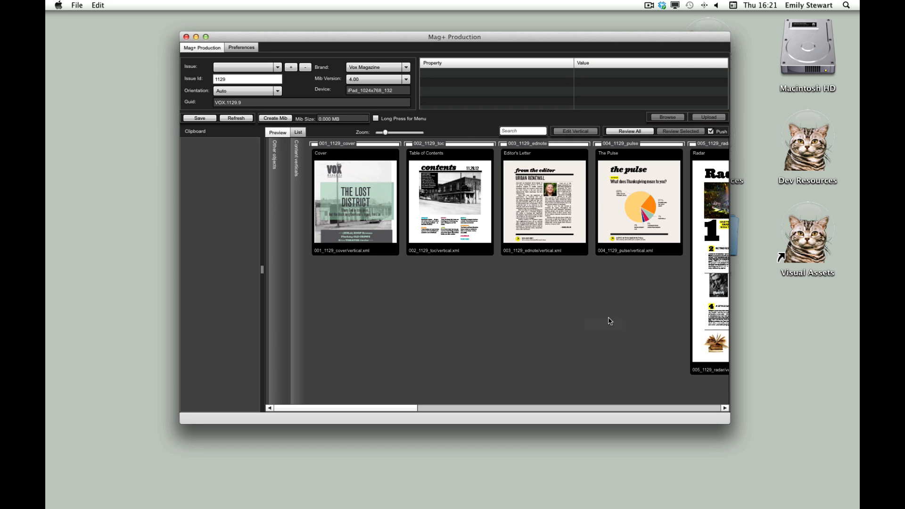
pyautogui.click(254, 67)
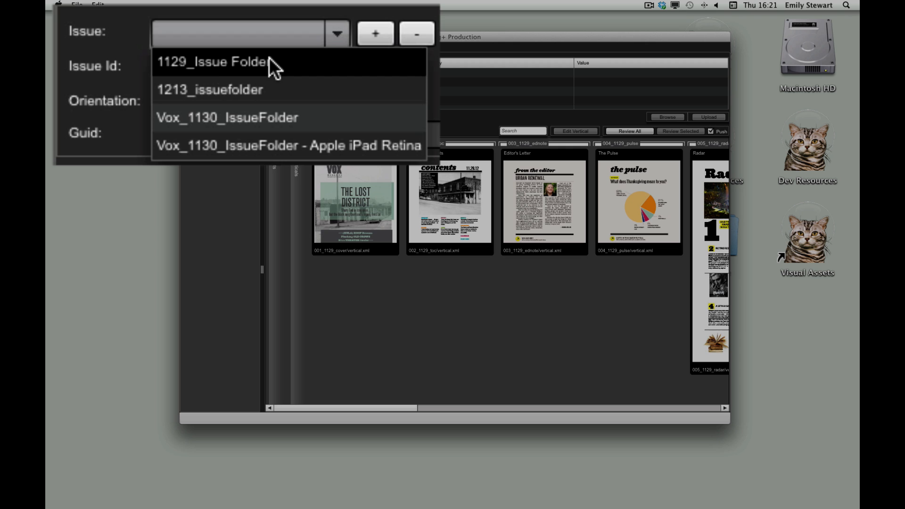
pyautogui.click(255, 77)
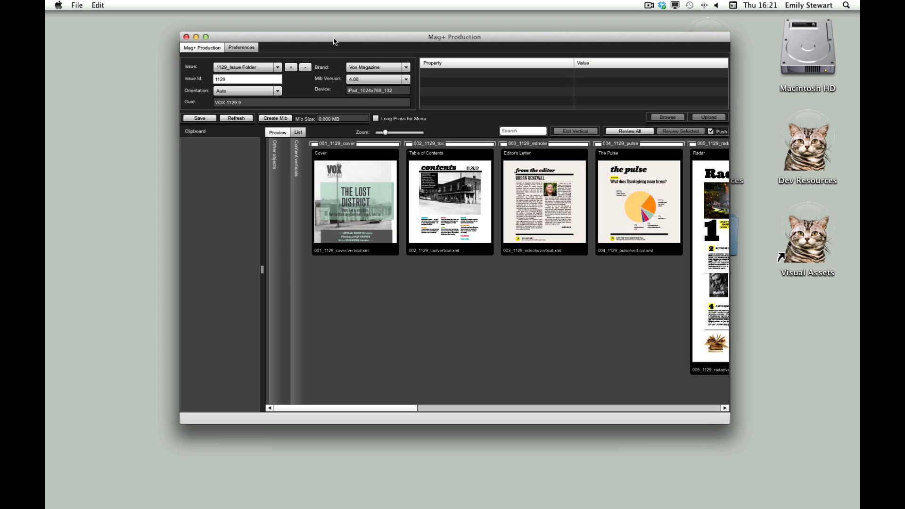
pyautogui.click(346, 147)
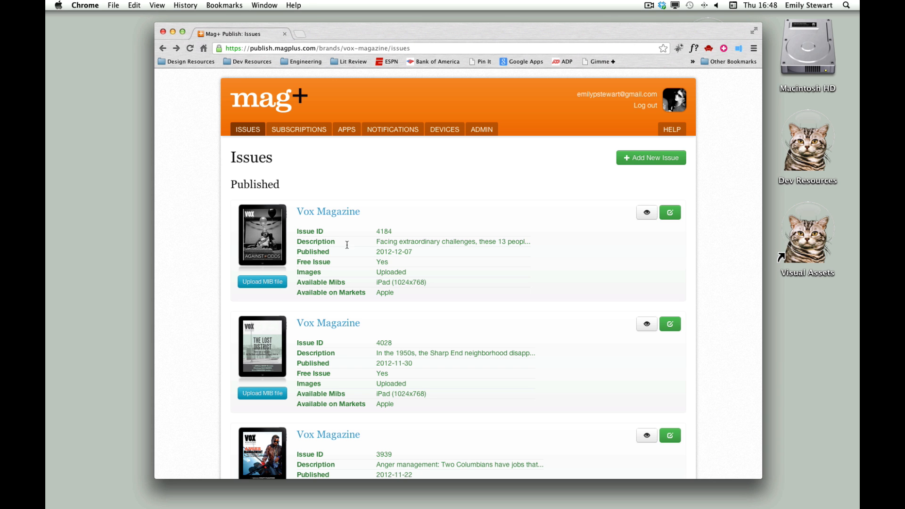
# Look through the published issues on publish.magplus.com in Chrome, examine the newest issue's details and images, and return to the list
pyautogui.scroll(-5, 645, 255)
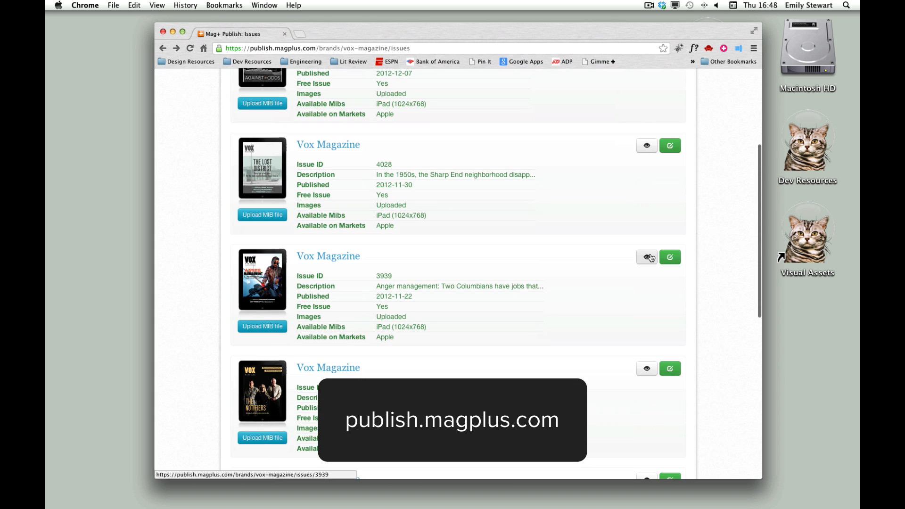
pyautogui.scroll(-5, 651, 258)
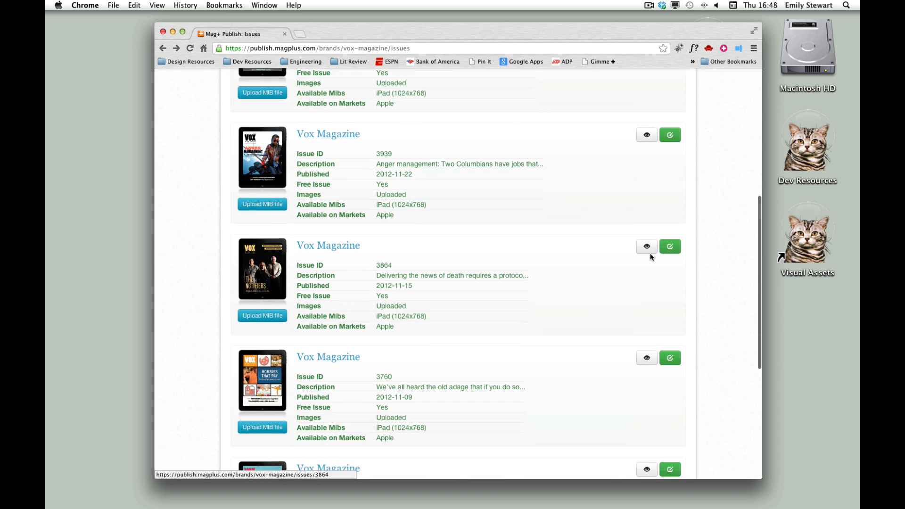
pyautogui.scroll(-2, 652, 258)
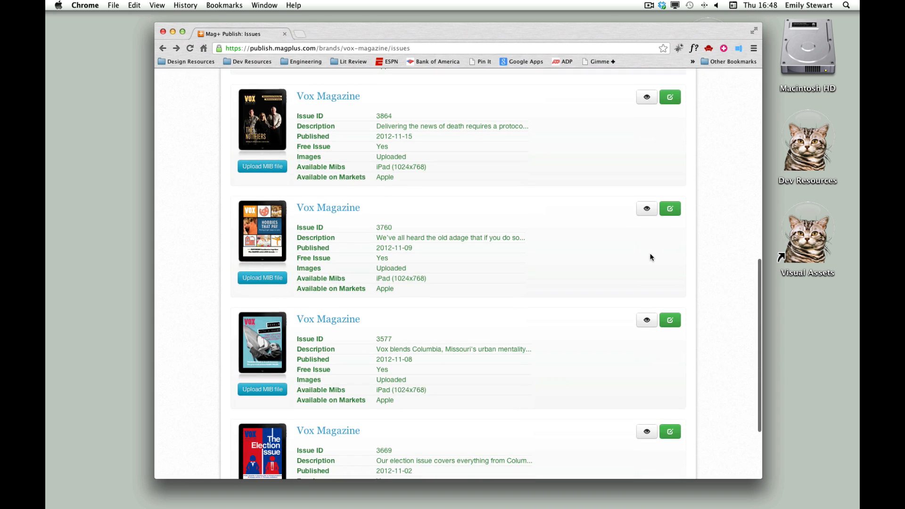
pyautogui.scroll(1, 651, 258)
pyautogui.scroll(10, 652, 257)
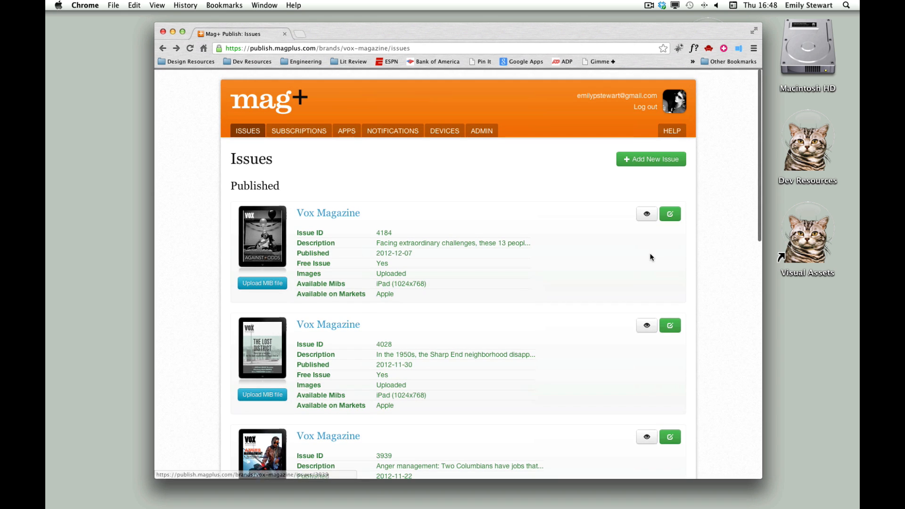
pyautogui.click(644, 215)
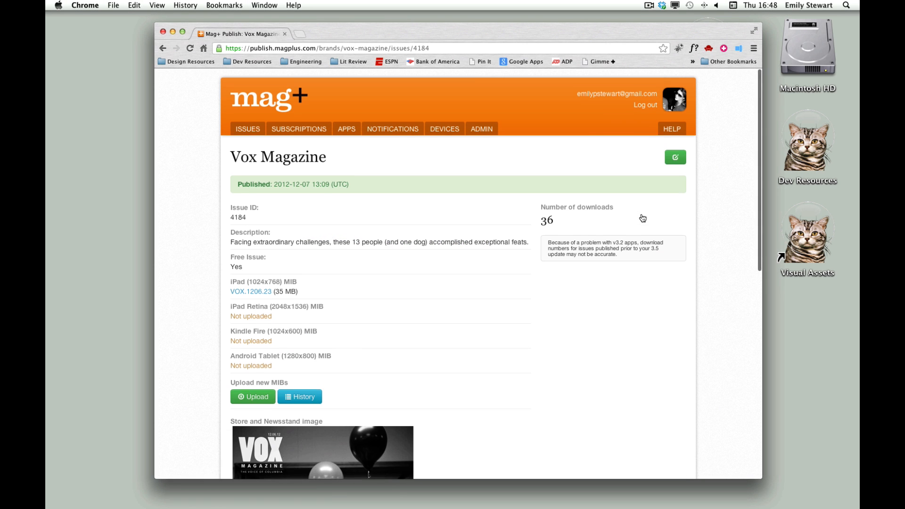
pyautogui.scroll(-10, 642, 218)
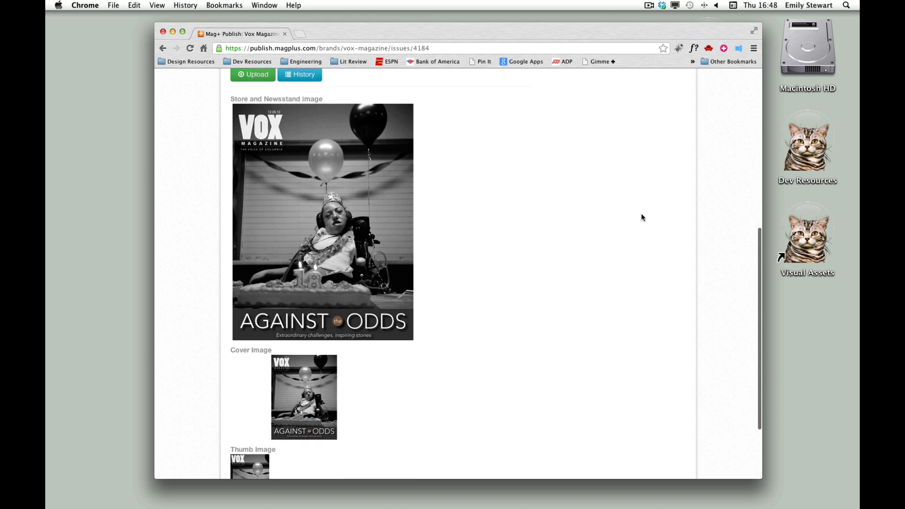
pyautogui.scroll(-3, 641, 214)
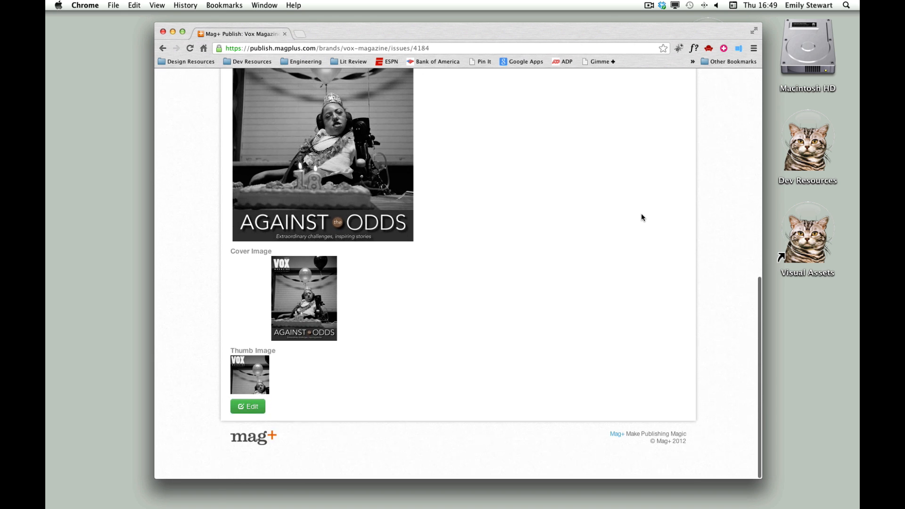
pyautogui.click(165, 47)
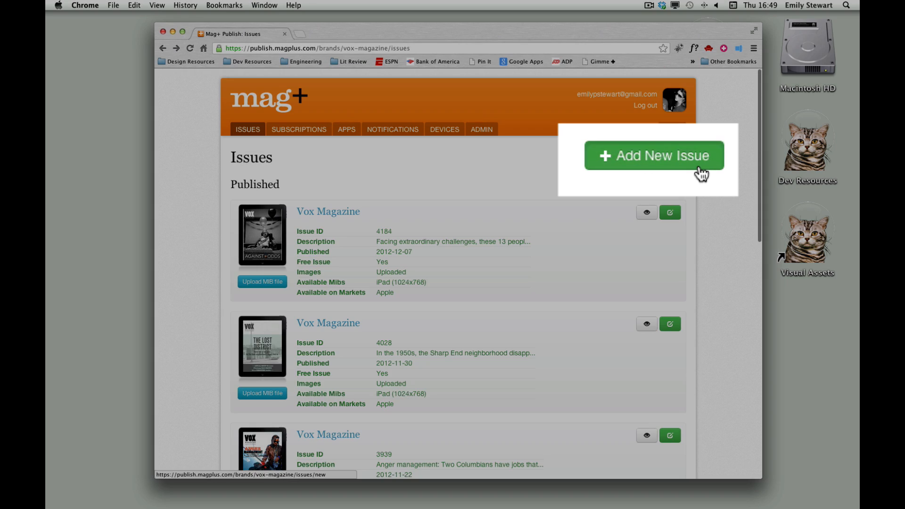
# Start a new issue titled December 2012, close the image file chooser without picking a file, and go through the rest of the form
pyautogui.click(675, 165)
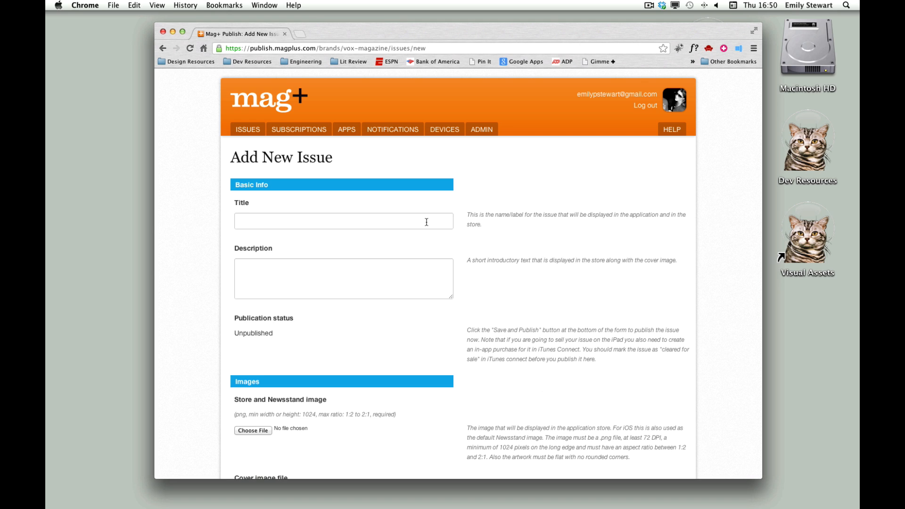
pyautogui.write('December 2012')
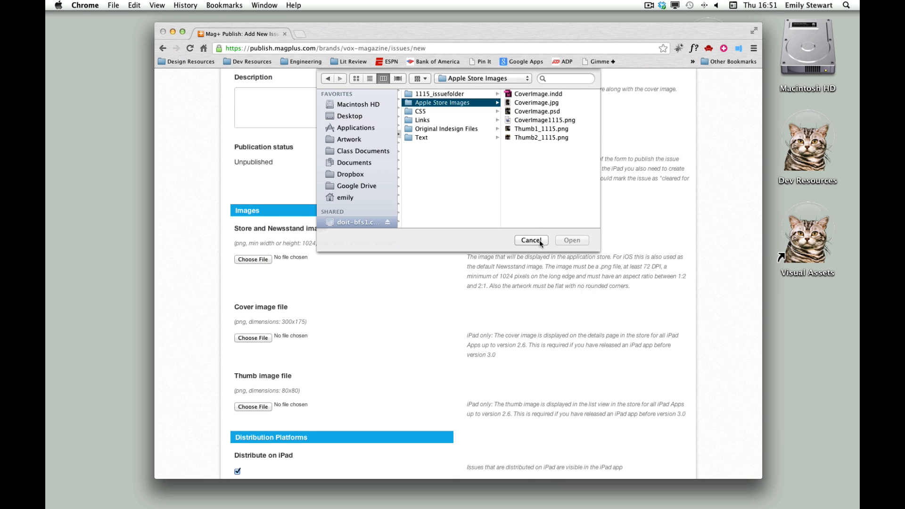
pyautogui.click(531, 239)
pyautogui.scroll(-15, 533, 283)
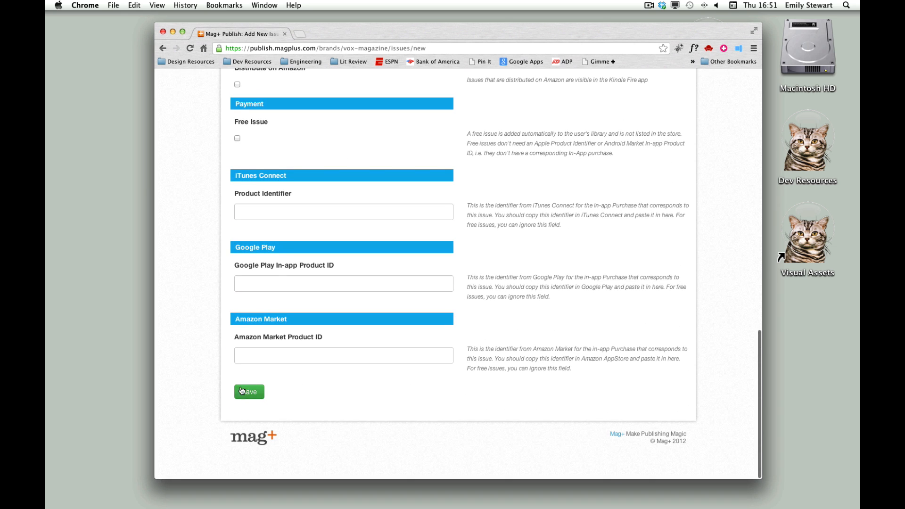